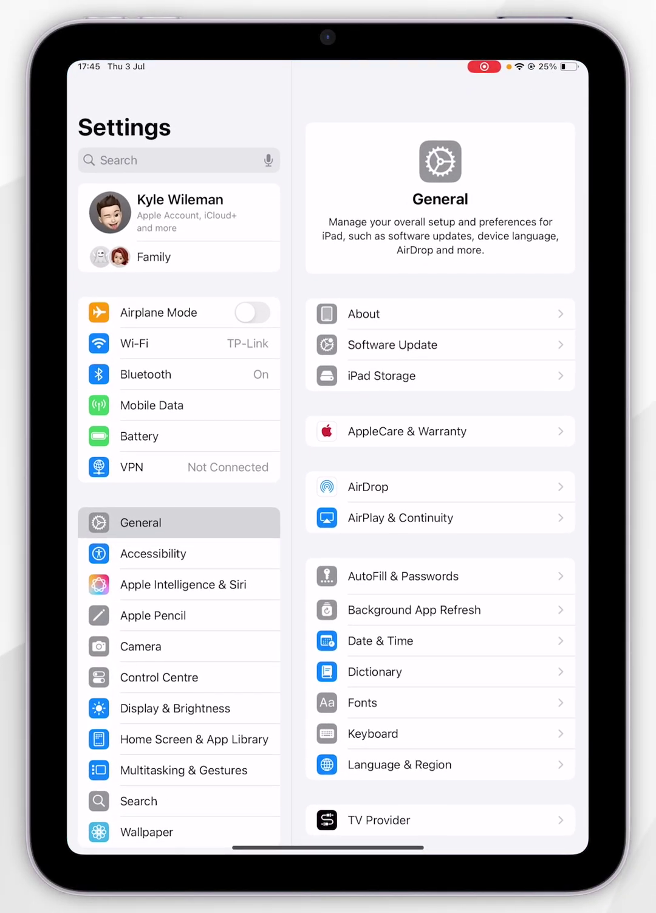
Go from the Apple Account name into its iCloud page.
left_click(180, 212)
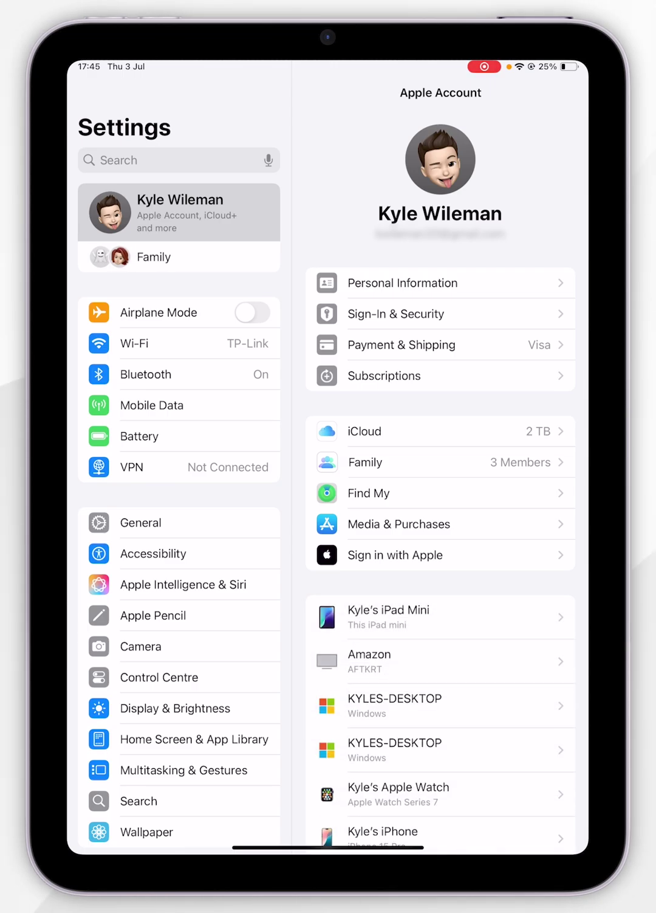
left_click(399, 431)
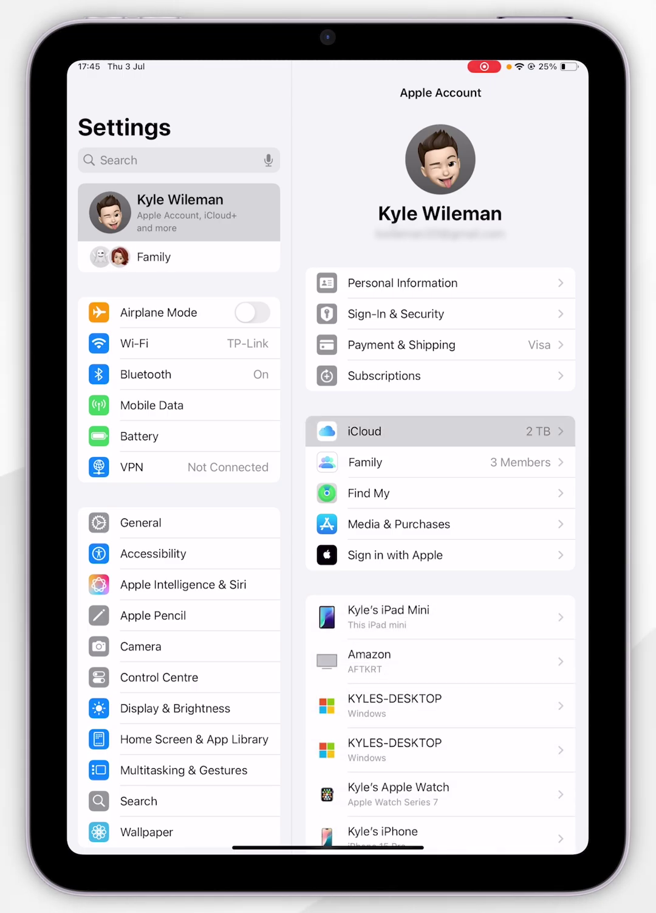
scroll(439, 471, "down", 2)
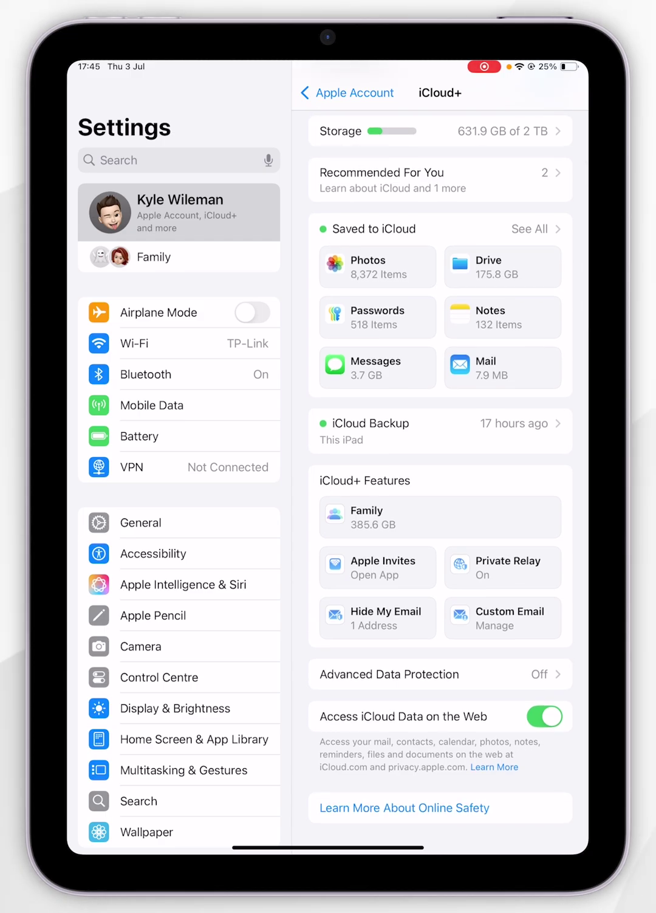
Deactivate the Xbox Game Pass address under Hide My Email, confirming the deactivation.
left_click(378, 618)
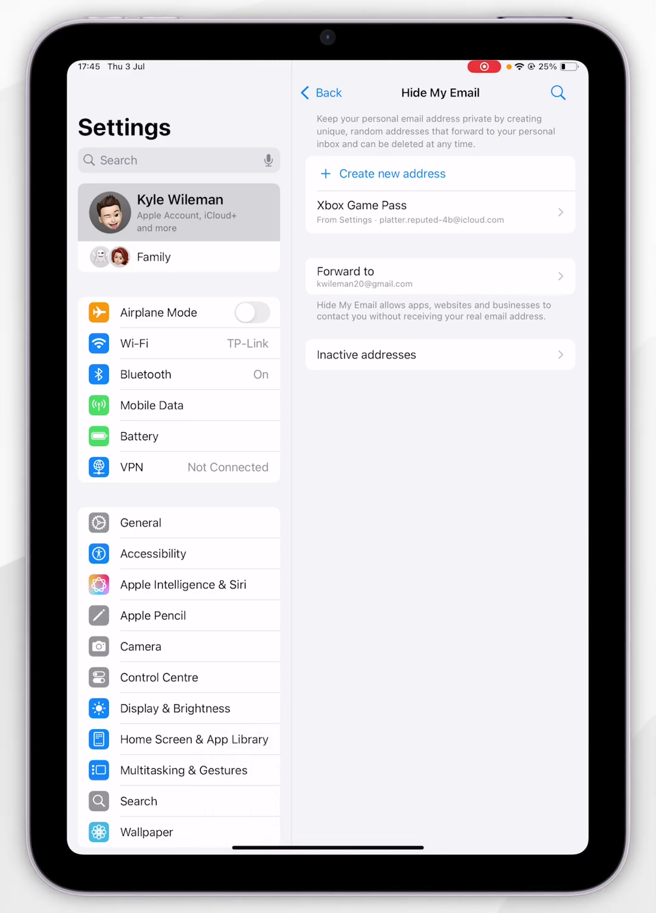
left_click(435, 211)
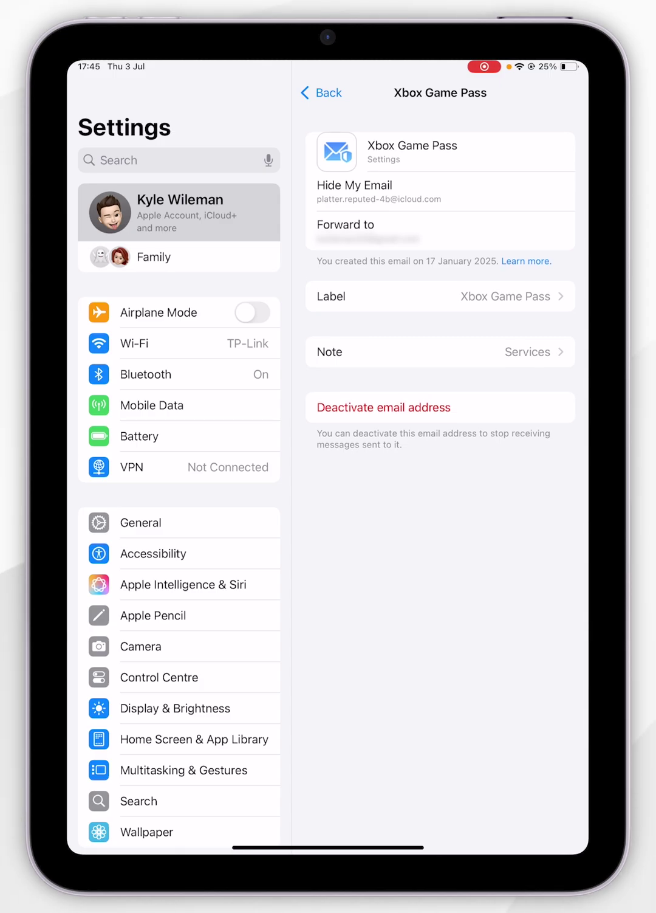
left_click(384, 407)
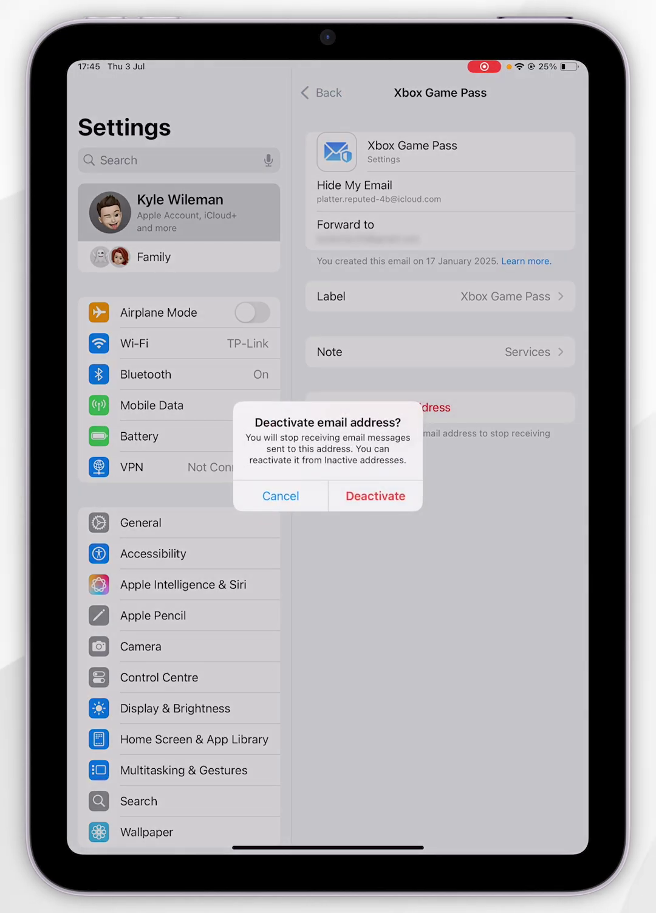
left_click(375, 496)
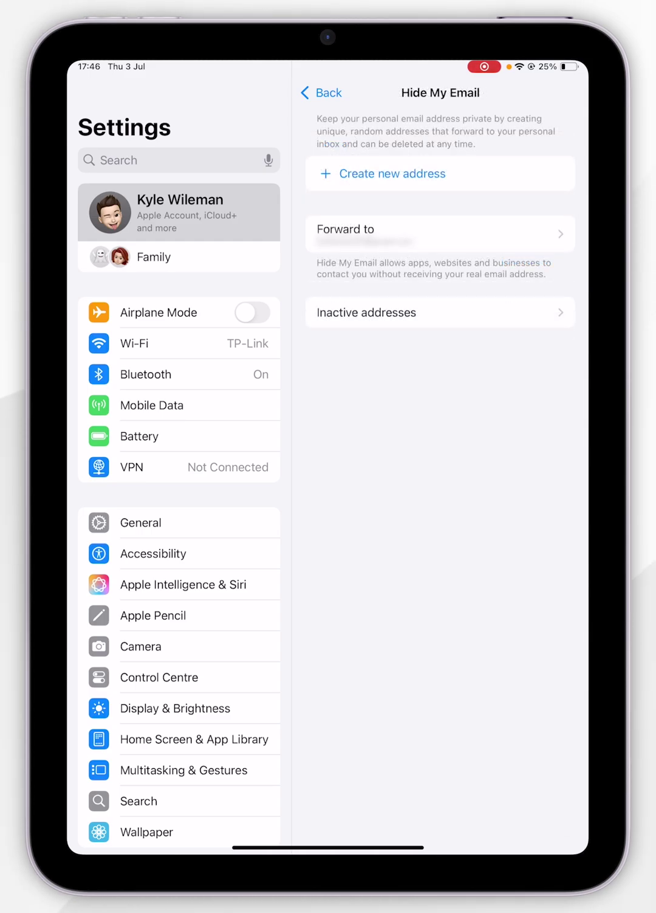
left_click(399, 313)
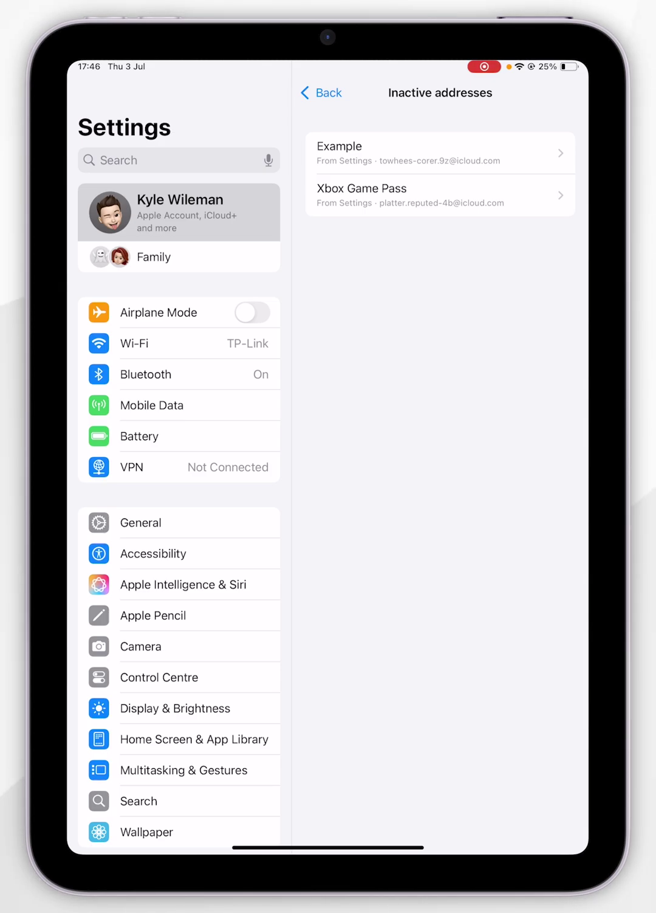
left_click(362, 195)
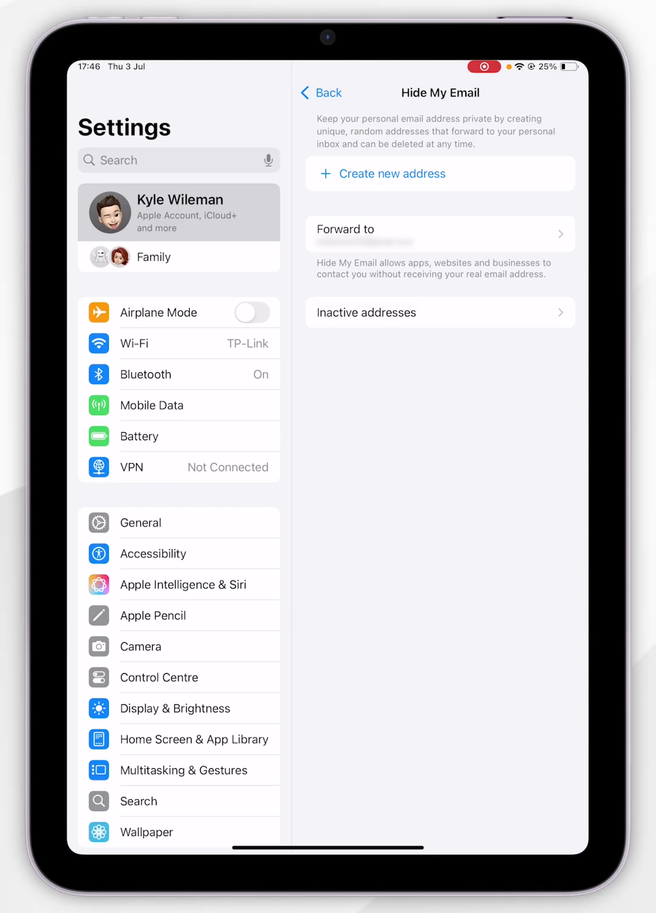
Start a new hidden address and regenerate the random address three times.
left_click(440, 173)
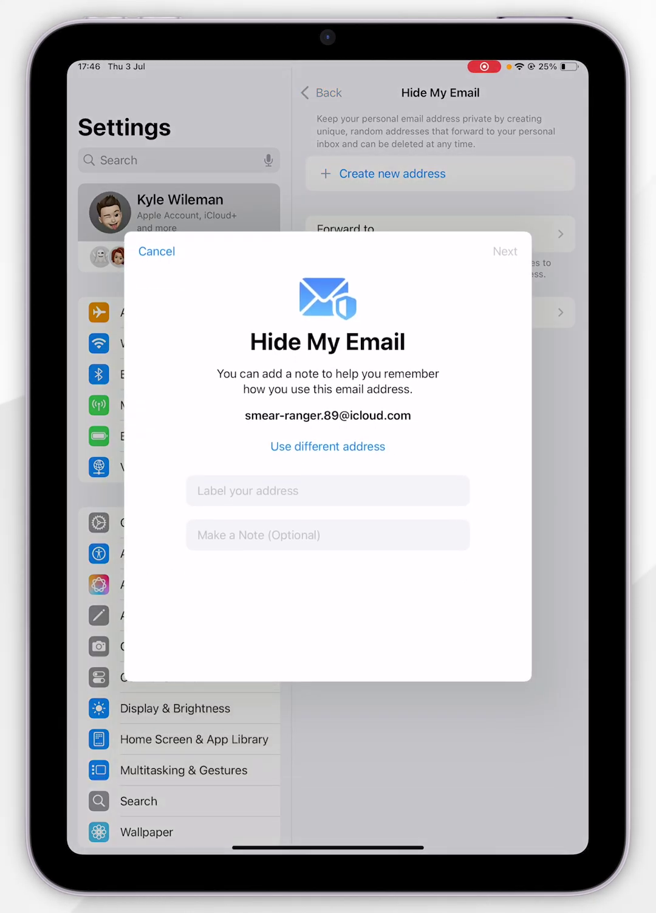
left_click(312, 446)
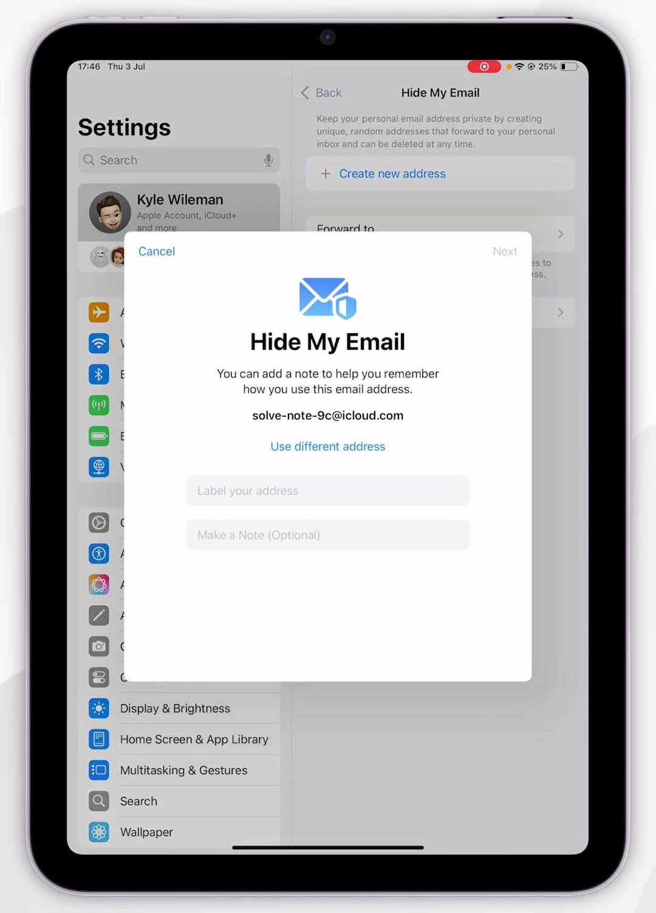
left_click(312, 446)
left_click(313, 446)
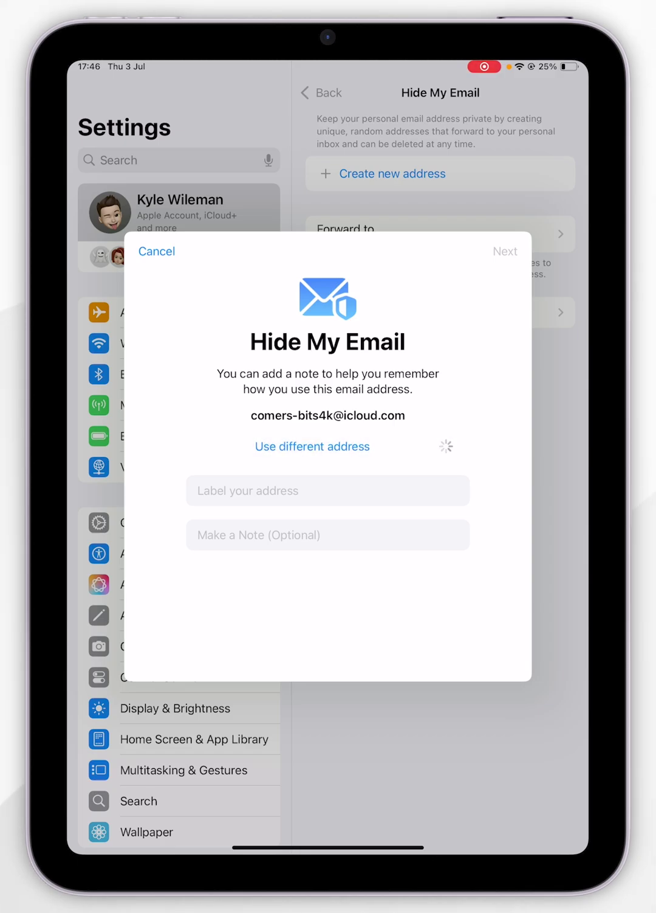
Label the new address 'Burner', finish creating it and return to the list.
left_click(247, 489)
type("B")
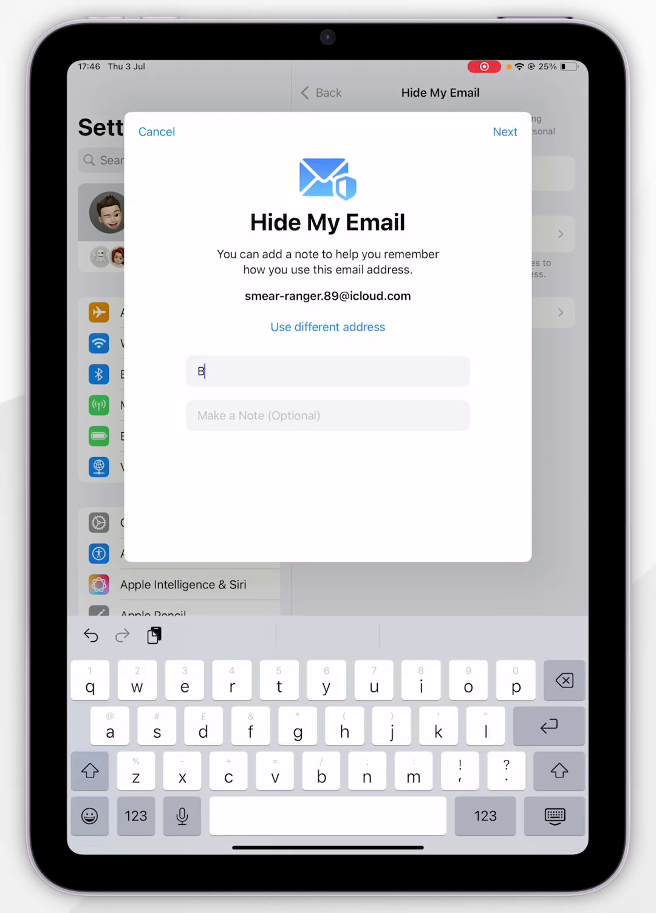
type("urner")
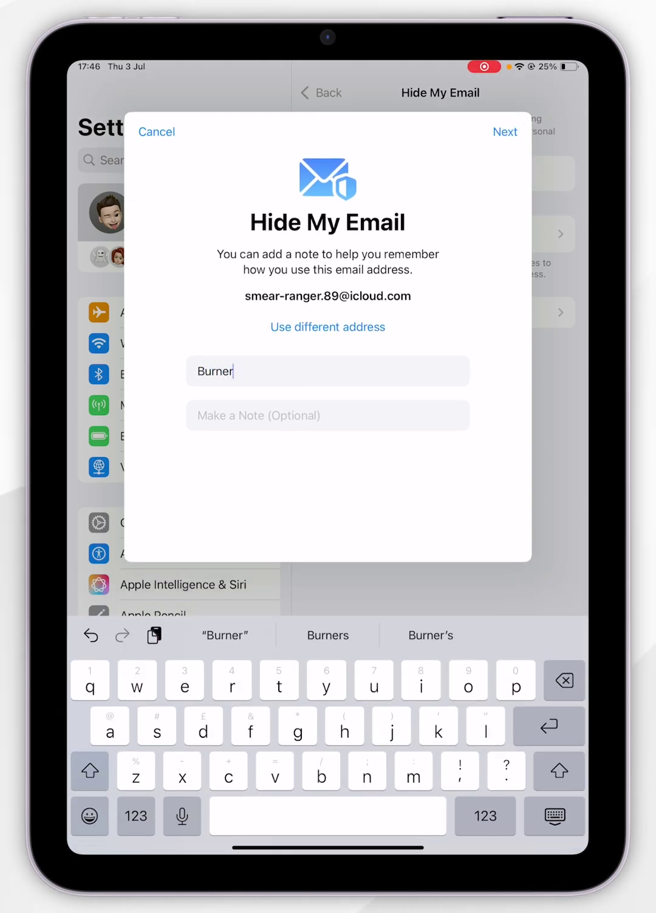
key("Return")
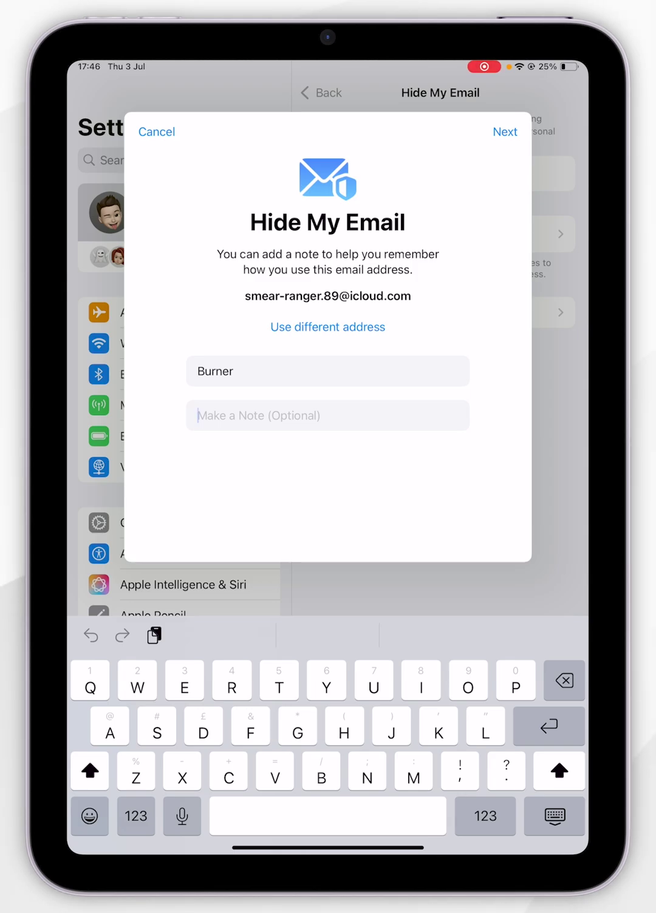
key("Return")
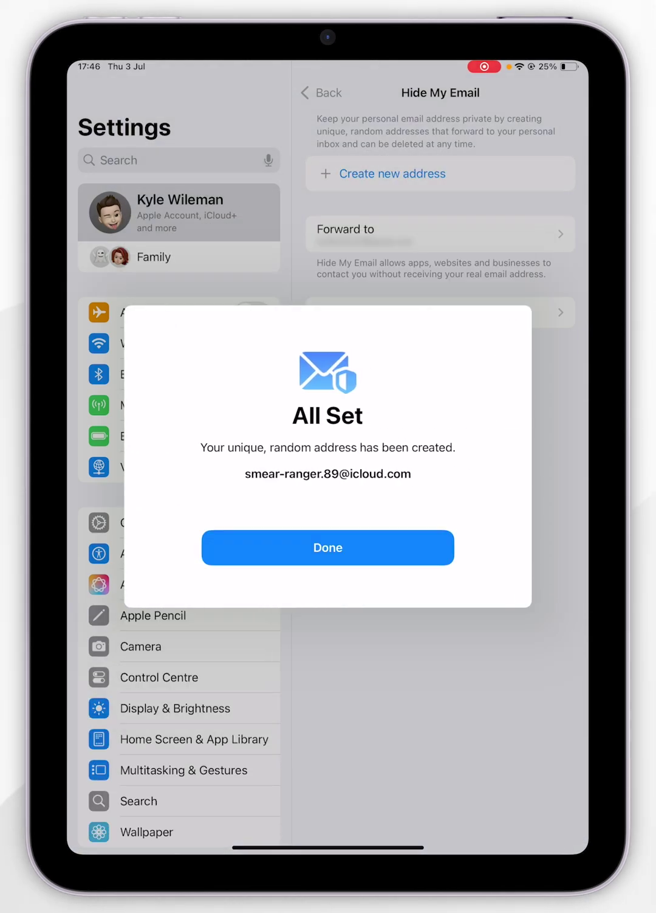
left_click(327, 547)
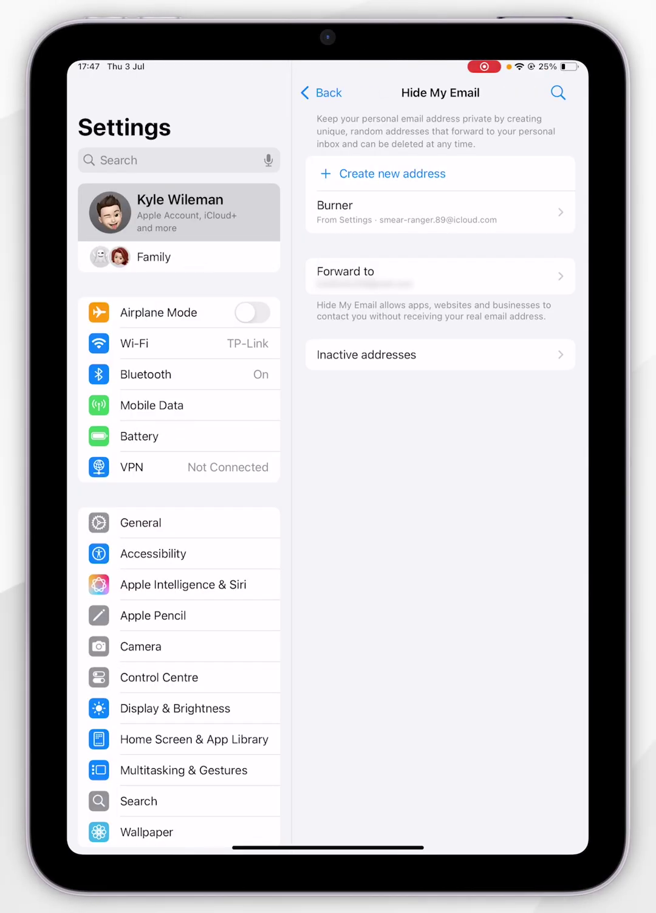
Open Forward to, showing the account's email addresses with the ticked destination.
left_click(440, 276)
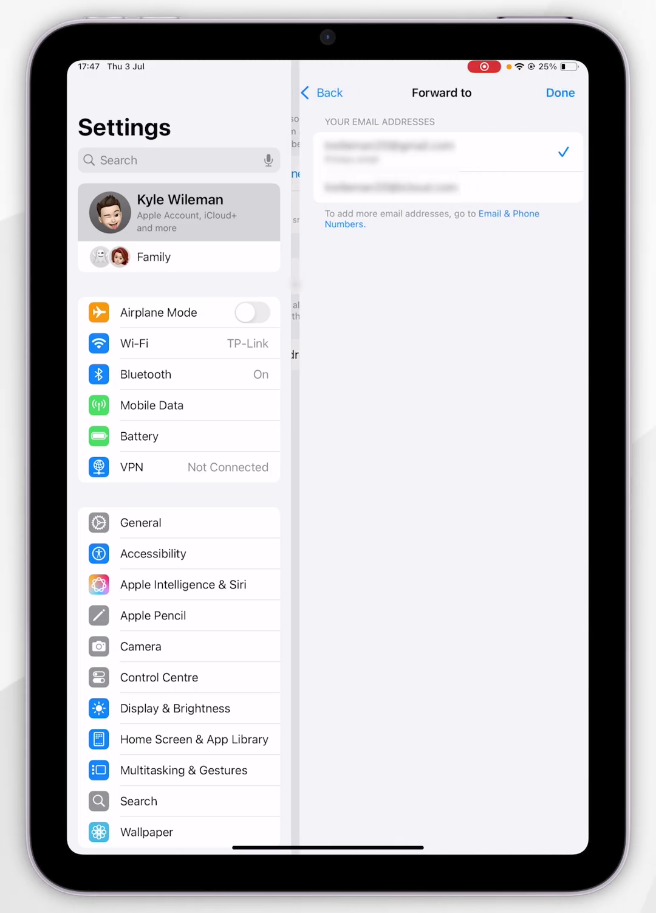